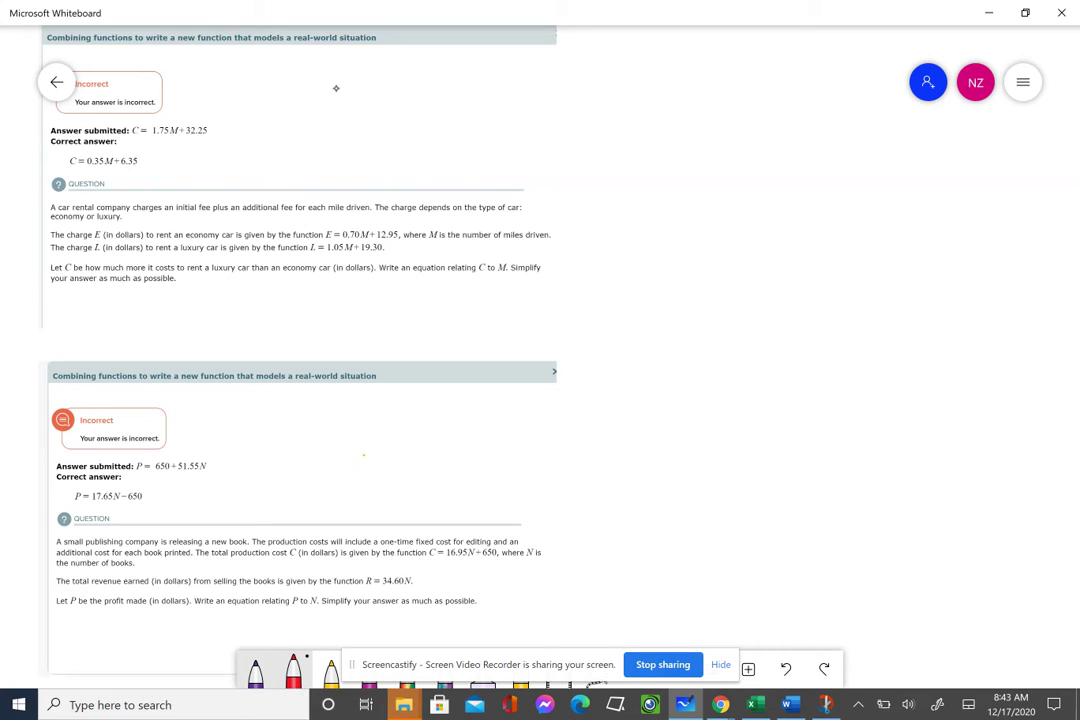
- Select the blue-violet pen from the bottom pen toolbar
click(255, 672)
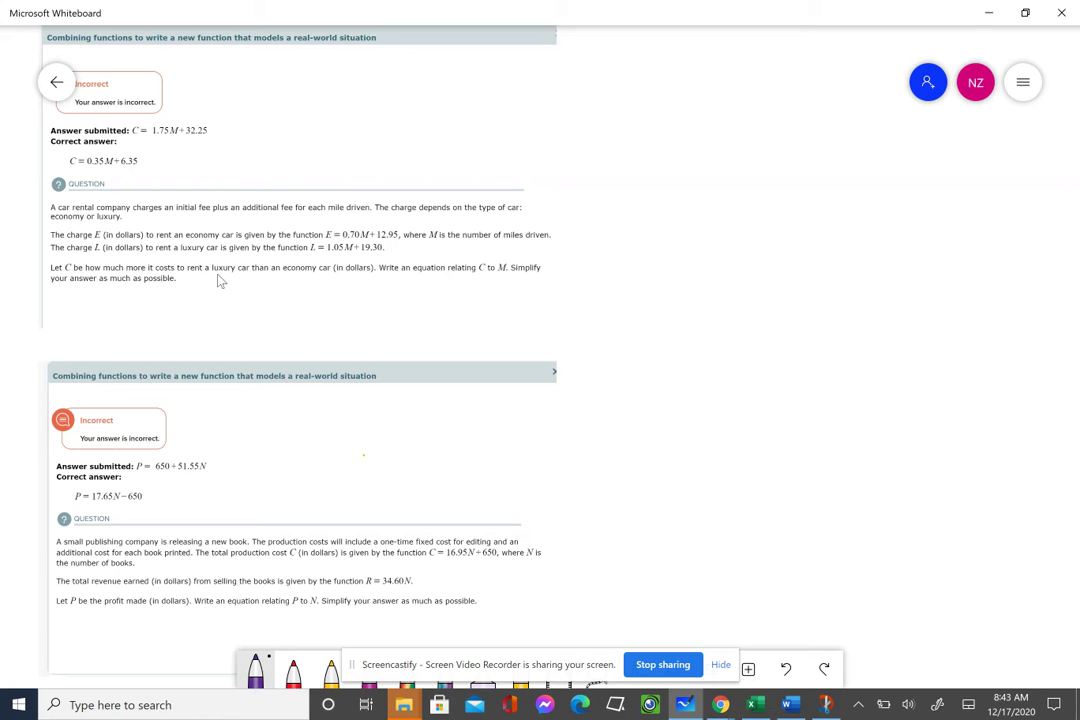
- Handwrite L − (E) to the right of the car rental problem screenshot
mouse_move(621, 103)
mouse_down()
mouse_move(615, 132)
mouse_move(650, 130)
mouse_up()
mouse_move(681, 117)
mouse_down()
mouse_move(782, 133)
mouse_move(777, 101)
mouse_up()
drag(750, 118, 772, 118)
drag(752, 80, 768, 162)
drag(824, 79, 851, 142)
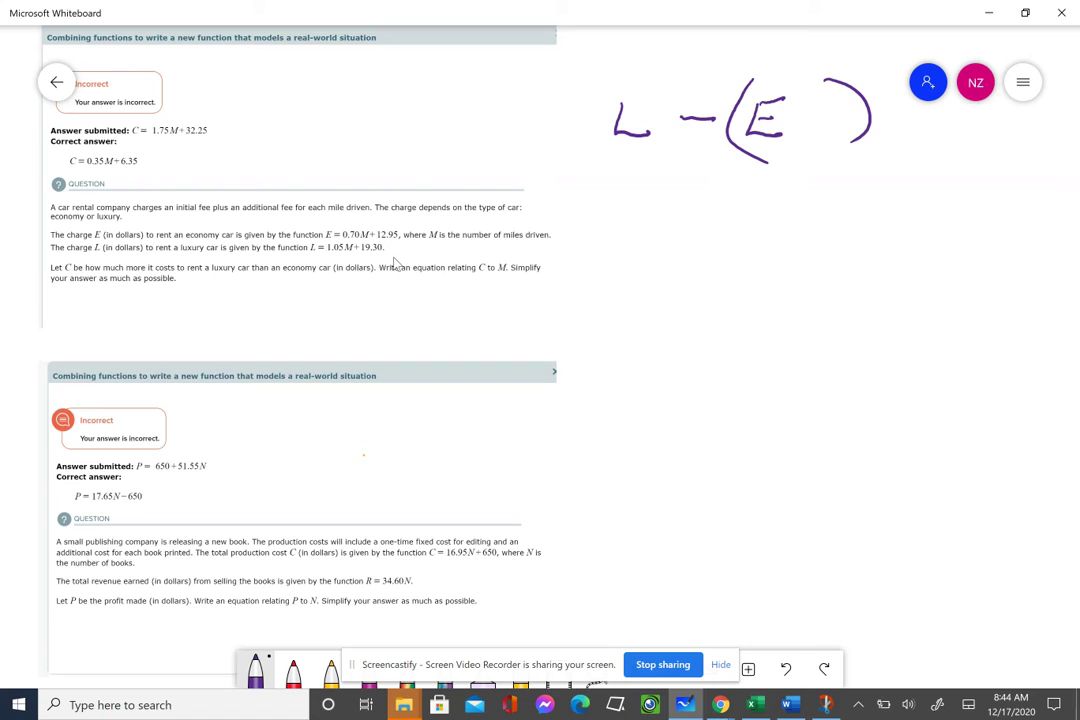
- Draw a down arrow under L − (E) and write 1.05m + 19.30 − (.070m + 12.95) below it
mouse_move(624, 159)
mouse_down()
mouse_move(624, 206)
mouse_move(643, 175)
mouse_up()
click(613, 273)
mouse_move(601, 252)
mouse_down()
mouse_move(654, 254)
mouse_move(648, 272)
mouse_move(680, 272)
mouse_move(696, 256)
mouse_move(757, 263)
mouse_up()
mouse_move(747, 253)
mouse_down()
mouse_move(770, 282)
mouse_move(791, 268)
mouse_move(787, 286)
mouse_move(822, 257)
mouse_move(813, 282)
mouse_move(847, 258)
mouse_move(888, 258)
mouse_up()
click(797, 281)
mouse_move(907, 240)
mouse_down()
mouse_move(923, 232)
mouse_move(912, 288)
mouse_up()
drag(1022, 224, 1050, 286)
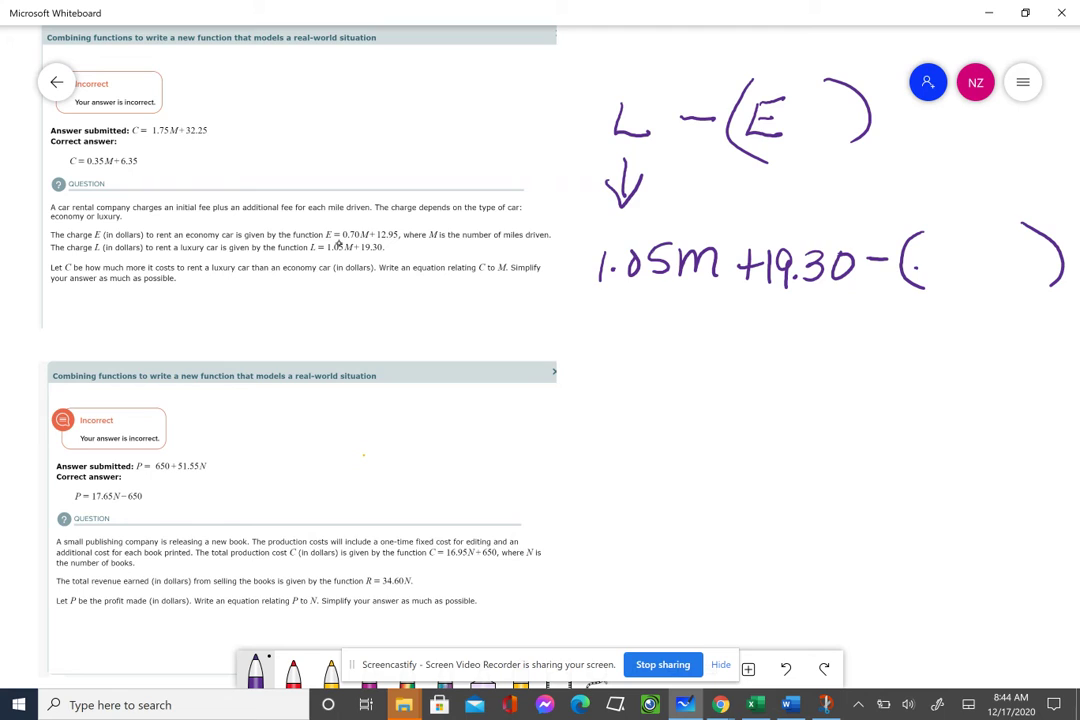
mouse_move(936, 251)
mouse_down()
mouse_move(953, 252)
mouse_move(947, 273)
mouse_up()
mouse_move(961, 252)
mouse_down()
mouse_move(948, 281)
mouse_move(960, 252)
mouse_up()
mouse_move(968, 250)
mouse_down()
mouse_move(968, 272)
mouse_move(1003, 262)
mouse_up()
mouse_move(996, 256)
mouse_down()
mouse_move(996, 270)
mouse_move(1032, 256)
mouse_move(1030, 273)
mouse_move(1040, 272)
mouse_up()
click(1021, 268)
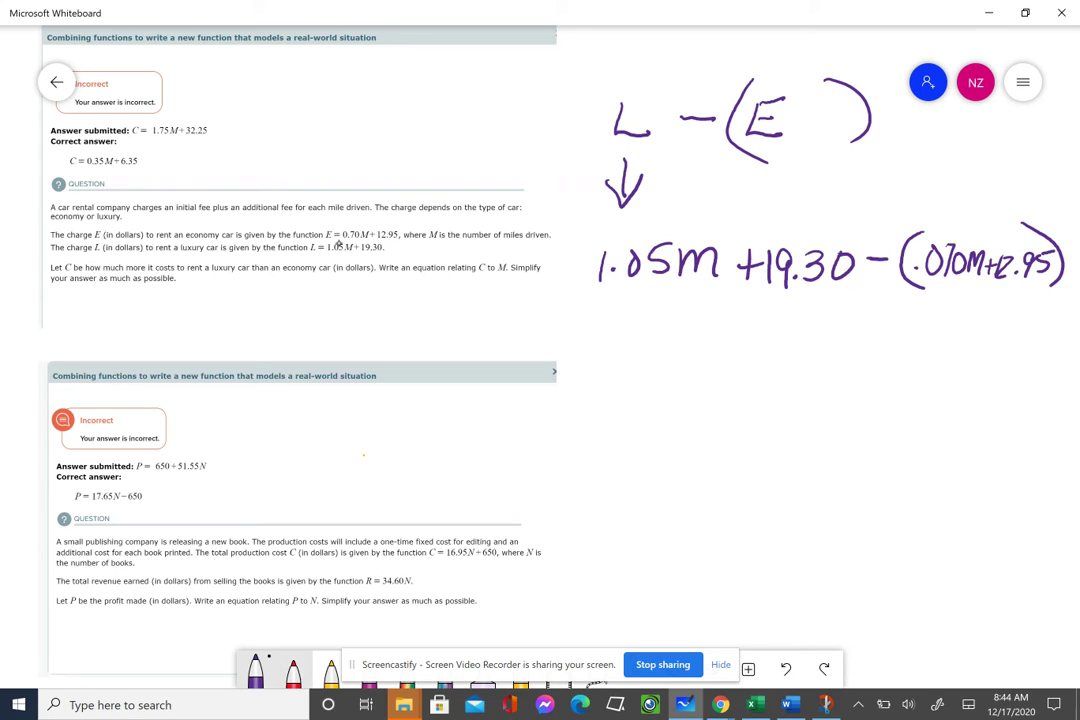
- Switch to red ink and draw arrows distributing the minus into the parentheses
click(293, 670)
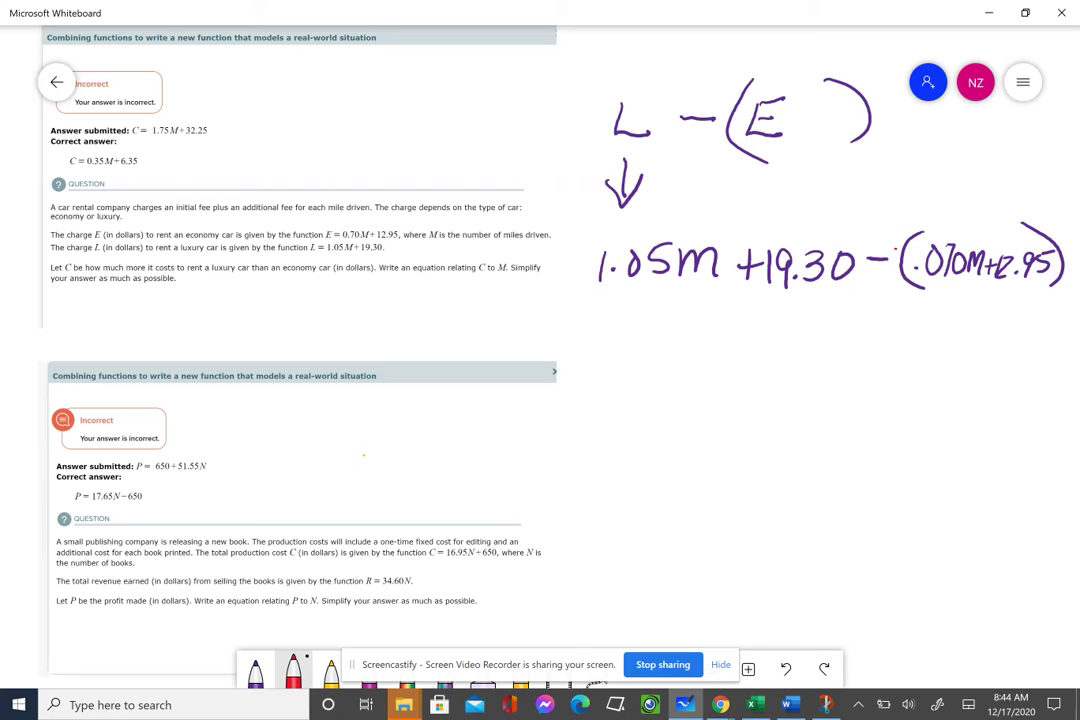
mouse_move(898, 252)
mouse_down()
mouse_move(907, 212)
mouse_move(946, 240)
mouse_up()
mouse_move(918, 200)
mouse_down()
mouse_move(966, 193)
mouse_move(1024, 240)
mouse_up()
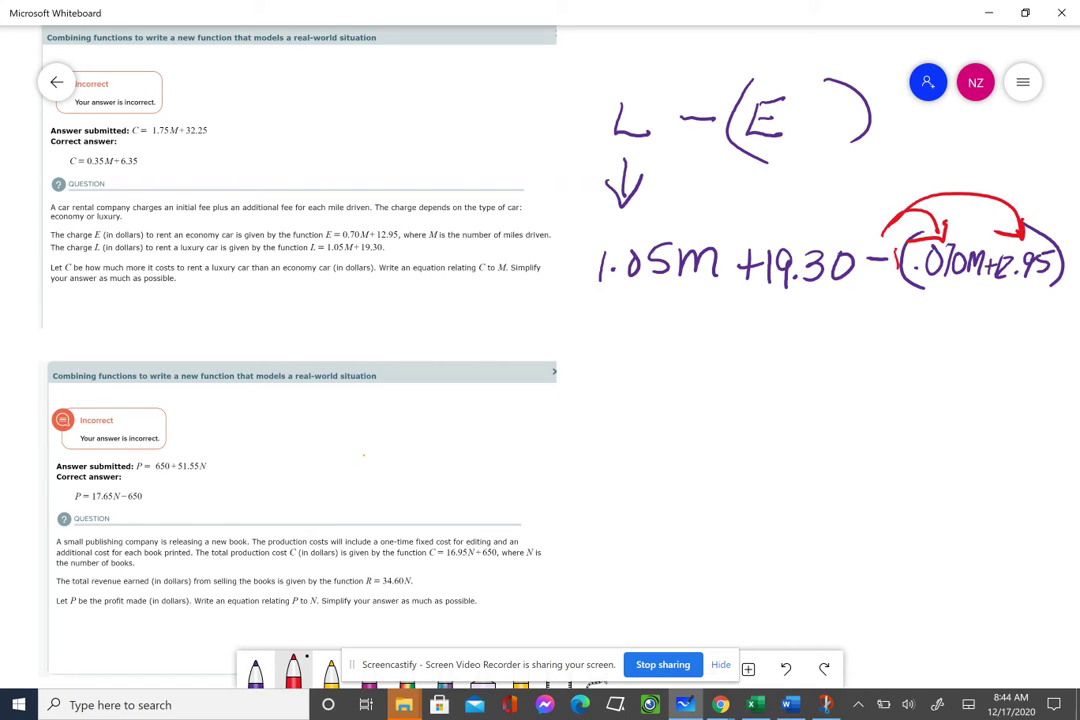
- Write the expanded line 1.05m + 19.30 − .070m − 12.95 and underline the m terms as like terms
drag(500, 308, 499, 340)
click(513, 334)
mouse_move(536, 314)
mouse_down()
mouse_move(528, 330)
mouse_move(545, 320)
mouse_up()
mouse_move(570, 313)
mouse_down()
mouse_move(553, 325)
mouse_move(556, 340)
mouse_up()
mouse_move(558, 313)
mouse_down()
mouse_move(620, 344)
mouse_move(666, 332)
mouse_up()
mouse_move(652, 319)
mouse_down()
mouse_move(652, 346)
mouse_move(741, 340)
mouse_move(728, 345)
mouse_up()
click(720, 340)
mouse_move(762, 318)
mouse_down()
mouse_move(813, 334)
mouse_move(833, 321)
mouse_move(839, 339)
mouse_move(840, 321)
mouse_move(848, 344)
mouse_move(857, 323)
mouse_move(886, 339)
mouse_move(945, 323)
mouse_move(988, 338)
mouse_up()
drag(994, 337, 1035, 339)
drag(1041, 311, 1056, 309)
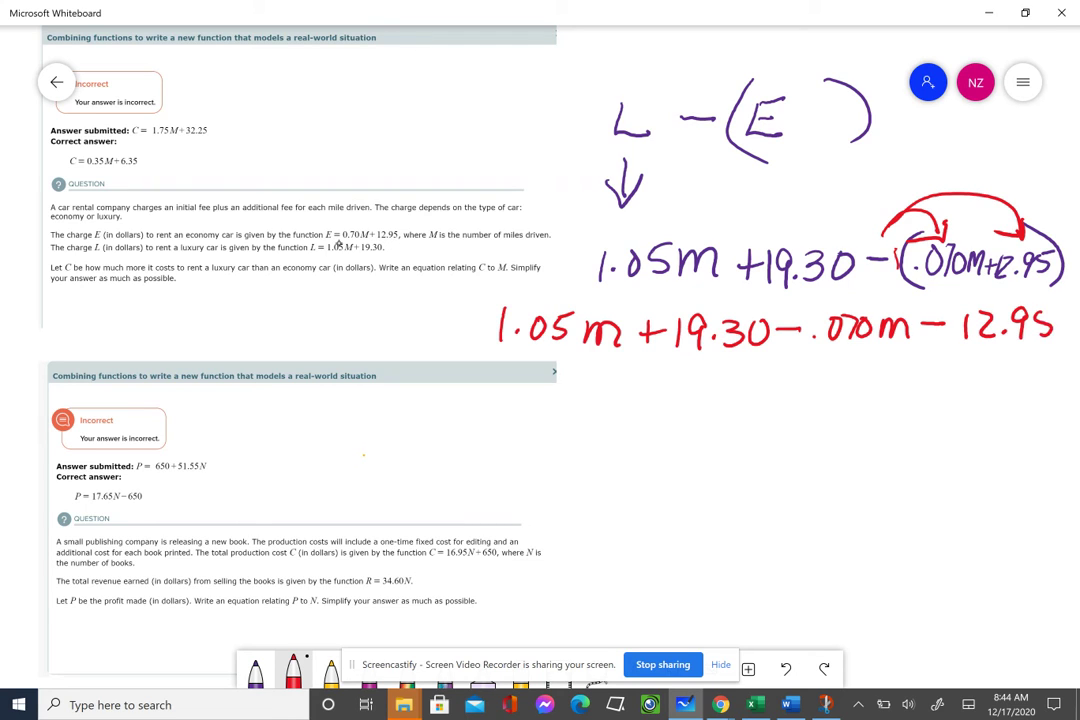
drag(476, 351, 606, 357)
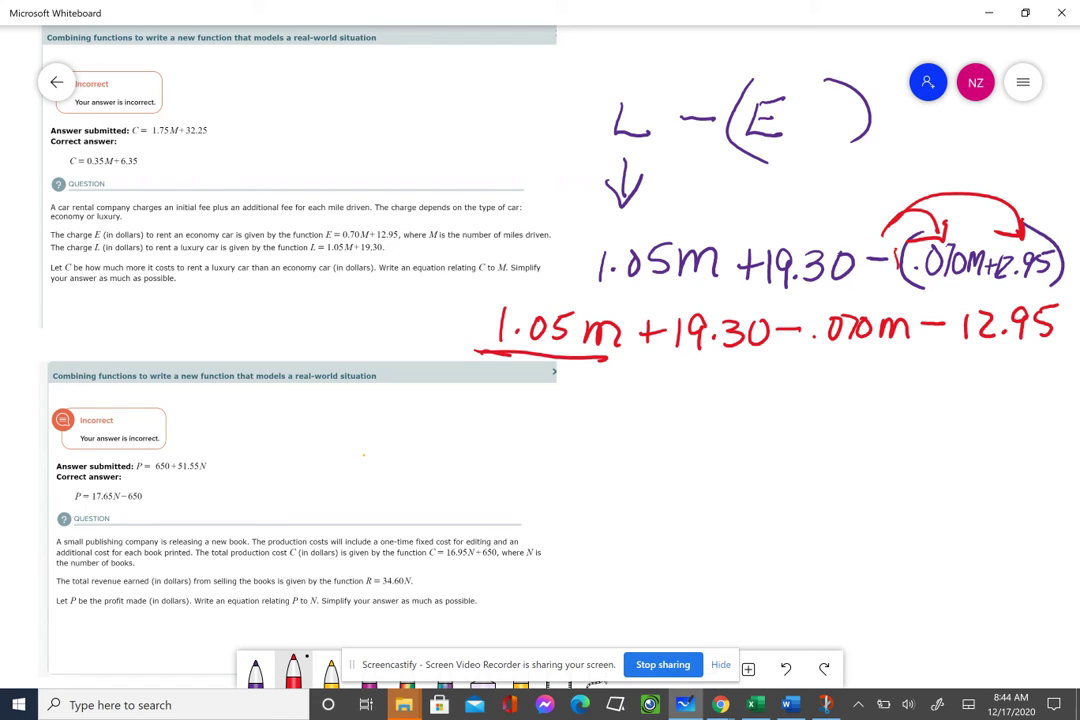
drag(797, 346, 888, 353)
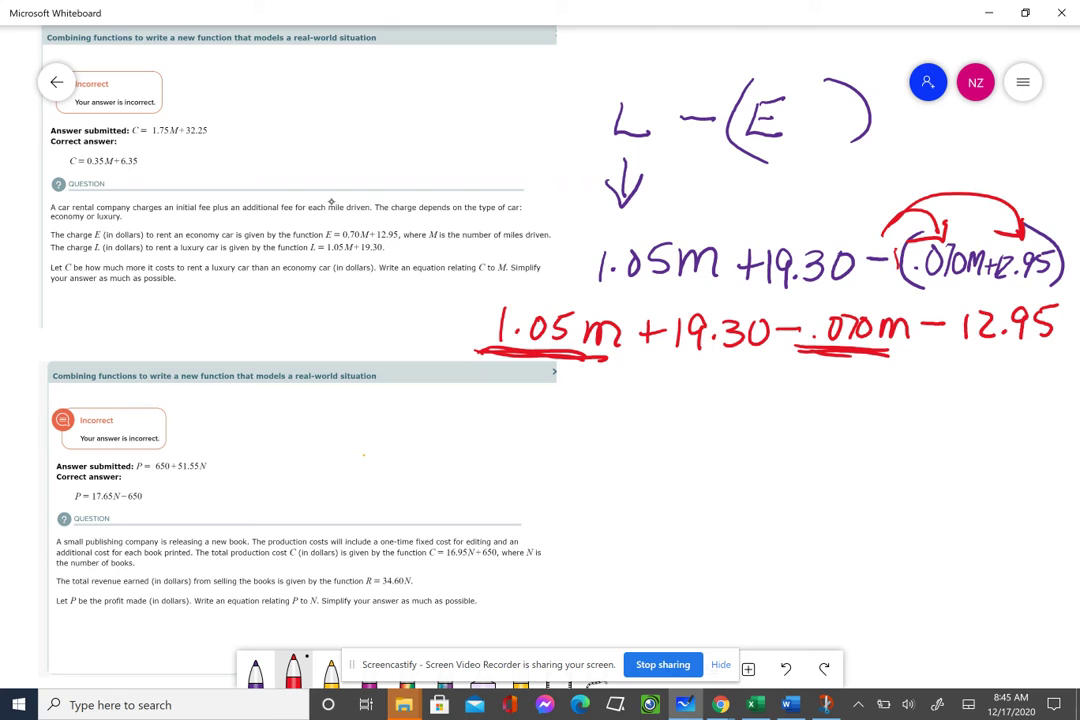
- Underline the constants 19.30 and 12.95, then write C = 0.35m + 6.35 and underline it
mouse_move(640, 390)
mouse_down()
mouse_move(691, 418)
mouse_move(722, 410)
mouse_move(715, 418)
mouse_move(739, 400)
mouse_move(781, 426)
mouse_up()
click(664, 413)
drag(678, 348, 763, 346)
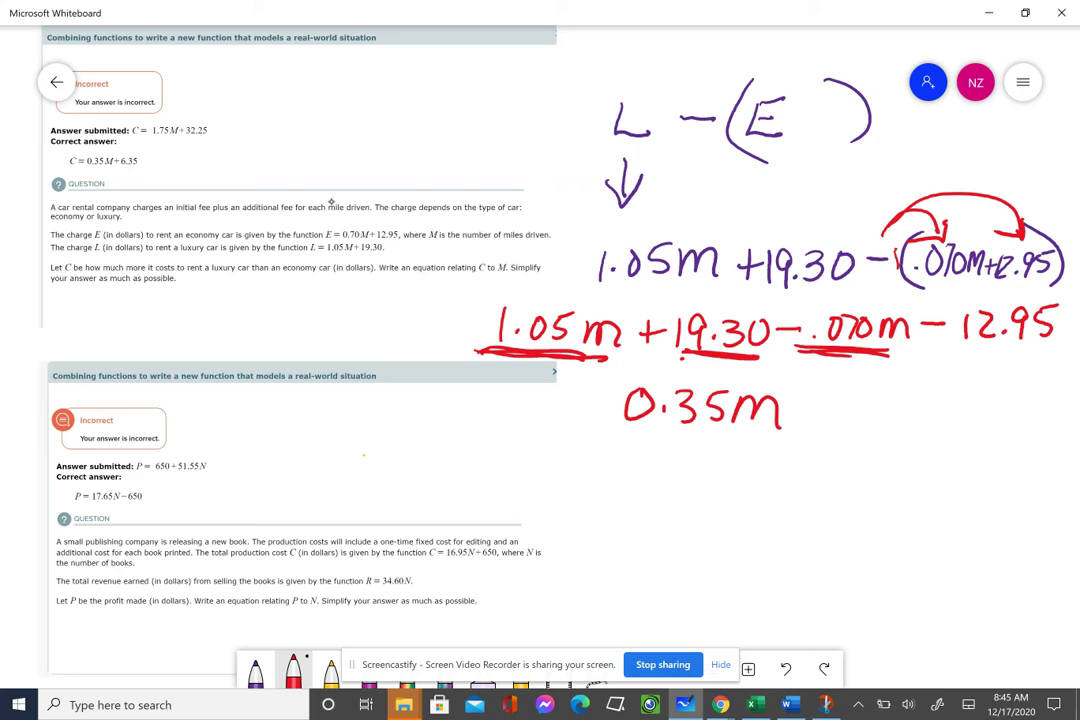
drag(957, 341, 1035, 348)
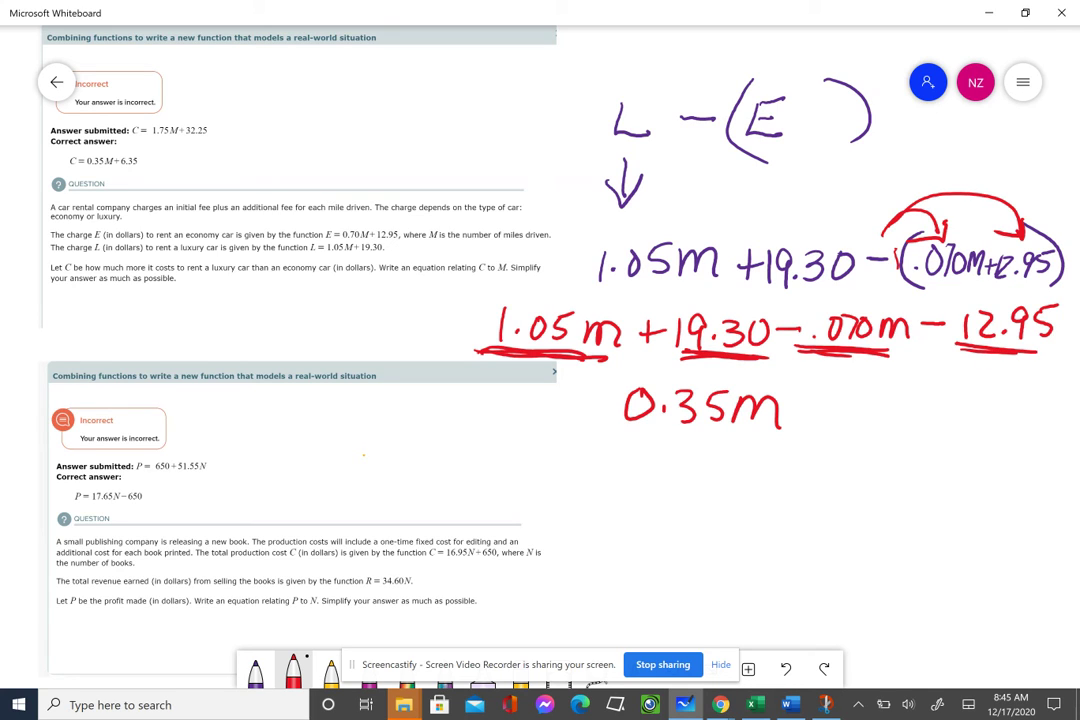
mouse_move(816, 395)
mouse_down()
mouse_move(816, 428)
mouse_move(846, 410)
mouse_move(903, 425)
mouse_up()
click(888, 421)
drag(953, 396, 946, 426)
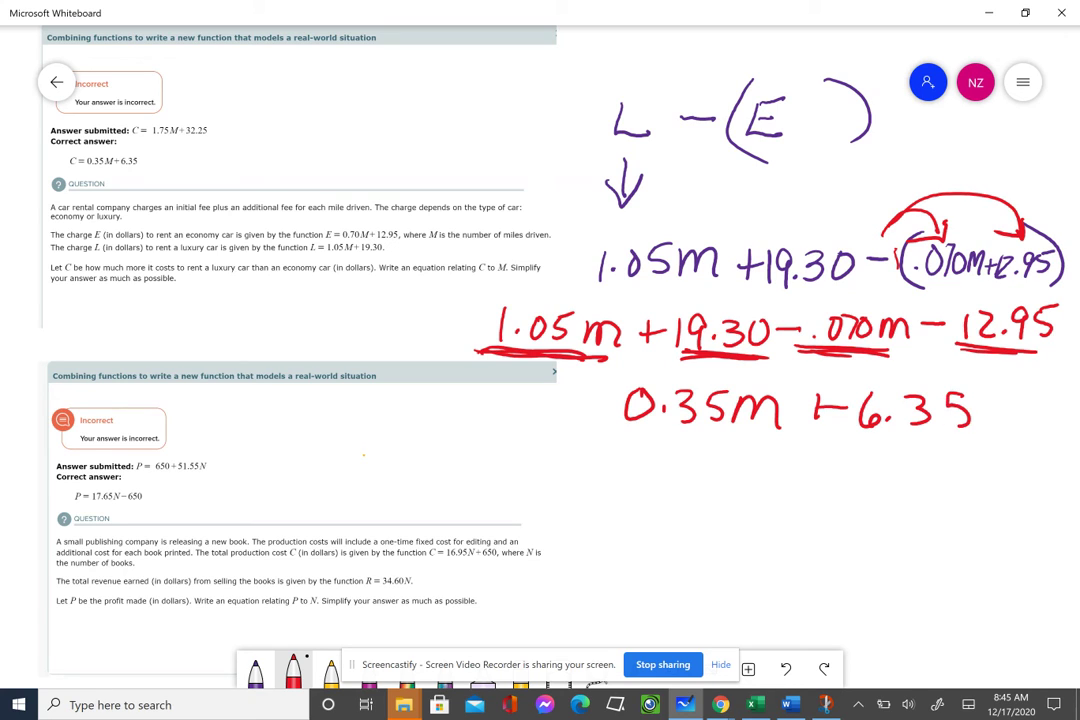
mouse_move(540, 396)
mouse_down()
mouse_move(542, 421)
mouse_move(602, 397)
mouse_up()
drag(564, 418, 603, 416)
drag(425, 420, 997, 444)
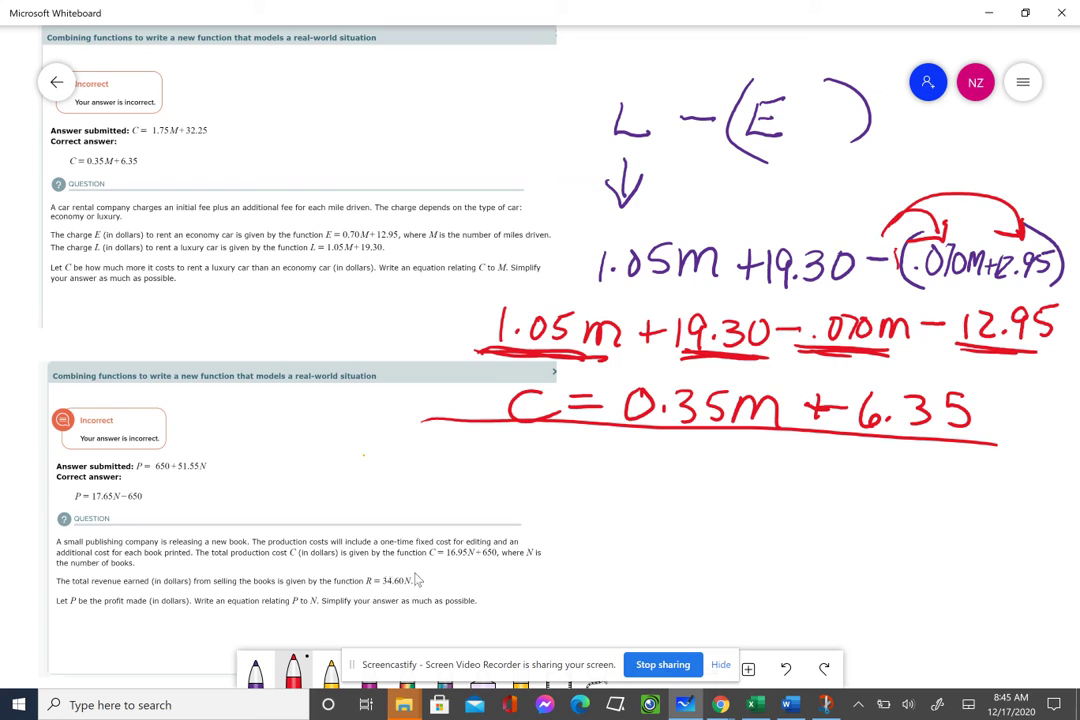
- Write R − in red below the C = 0.35m + 6.35 result
mouse_move(566, 464)
mouse_down()
mouse_move(566, 519)
mouse_move(570, 493)
mouse_move(600, 516)
mouse_move(634, 487)
mouse_move(690, 488)
mouse_up()
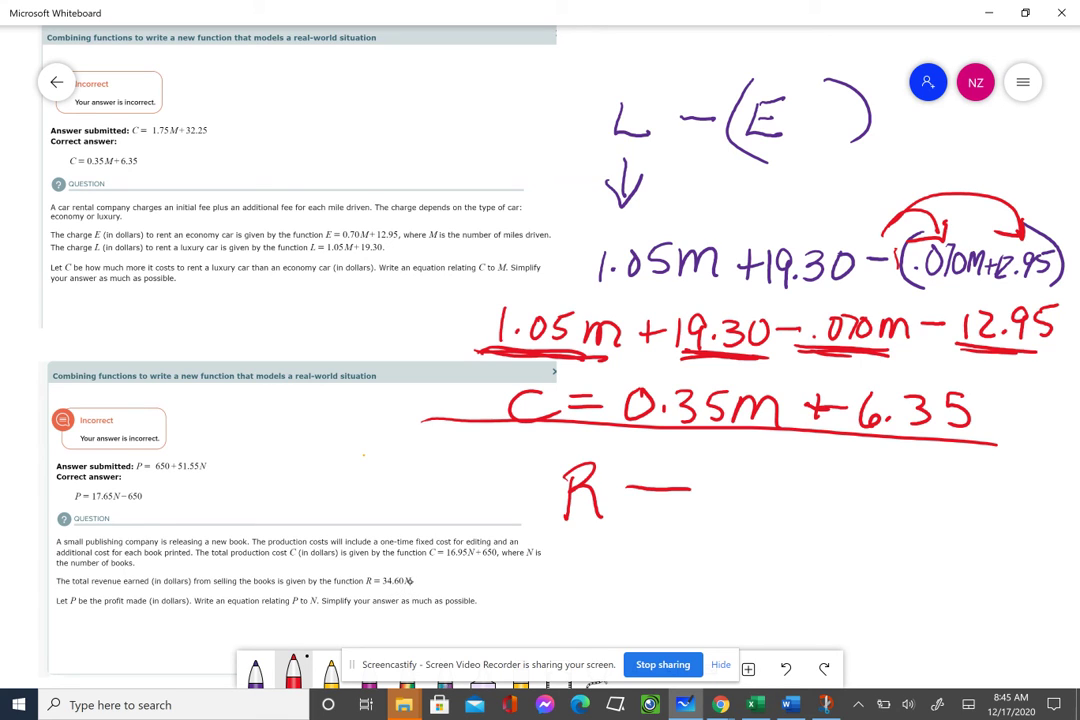
- Complete R − (C), write 34.60N − (16.95N + 650) below, and underline the cost formula in the problem
drag(782, 476, 786, 505)
drag(832, 461, 838, 520)
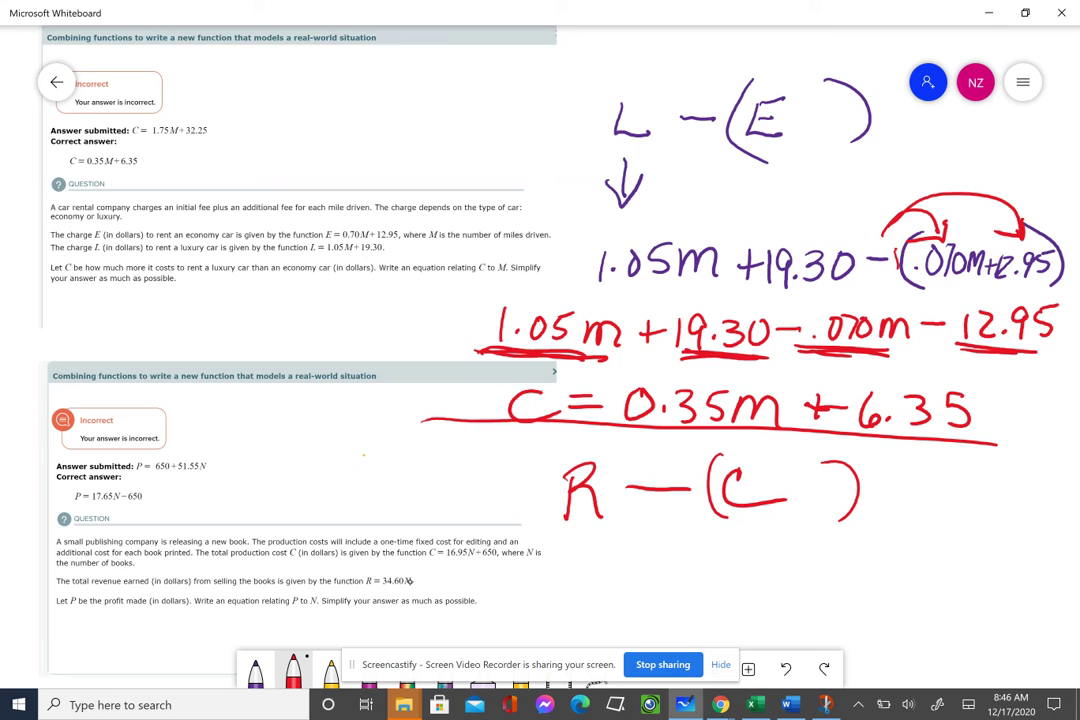
drag(578, 549, 580, 574)
mouse_move(630, 546)
mouse_down()
mouse_move(646, 565)
mouse_move(636, 577)
mouse_move(727, 547)
mouse_move(823, 575)
mouse_up()
click(655, 569)
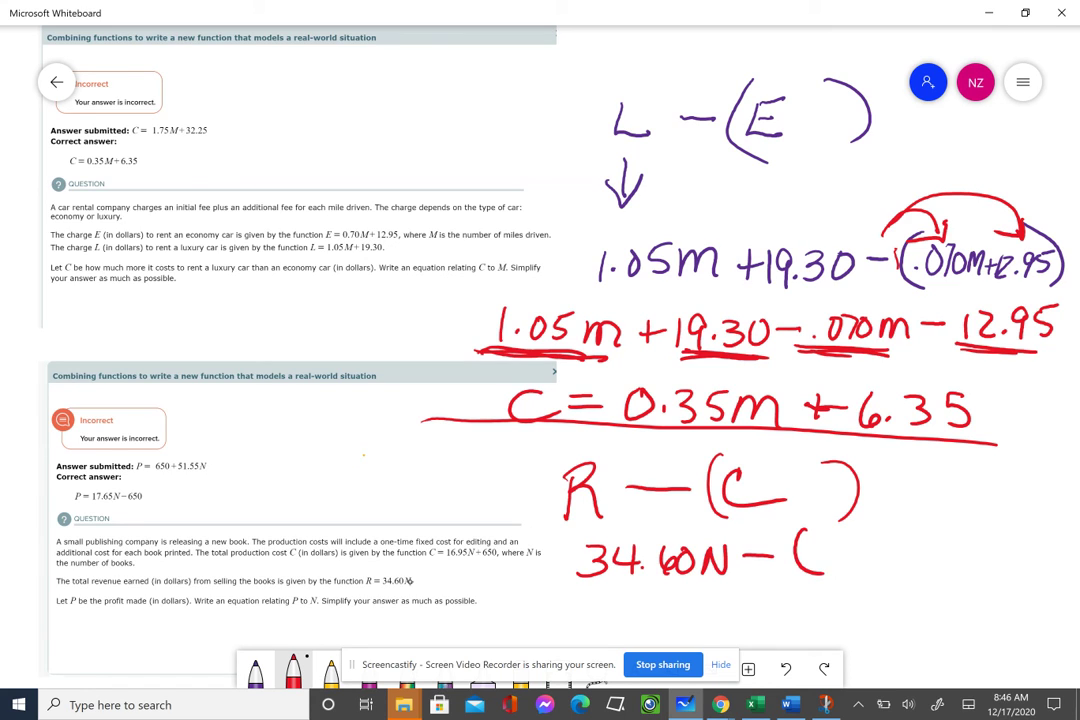
drag(988, 527, 991, 574)
drag(450, 566, 505, 566)
mouse_move(826, 543)
mouse_down()
mouse_move(825, 575)
mouse_move(863, 545)
mouse_move(862, 572)
mouse_up()
click(855, 572)
mouse_move(885, 537)
mouse_down()
mouse_move(870, 568)
mouse_move(912, 538)
mouse_move(927, 568)
mouse_move(938, 556)
mouse_up()
mouse_move(962, 537)
mouse_down()
mouse_move(952, 568)
mouse_move(969, 570)
mouse_move(990, 548)
mouse_up()
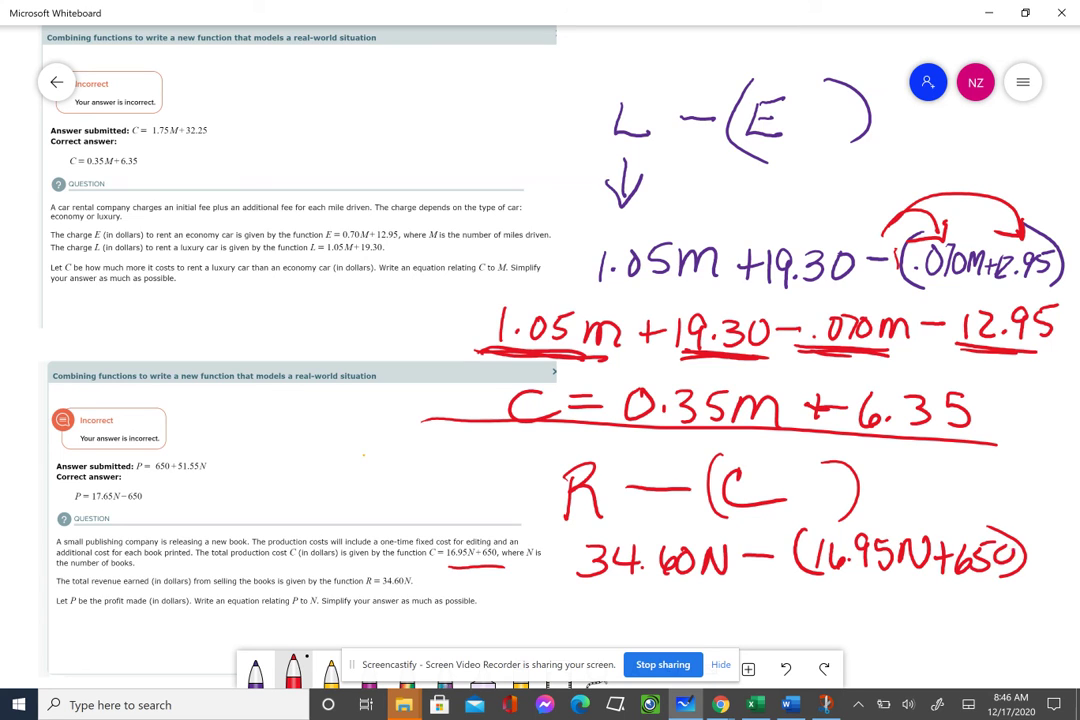
- Draw distribution arrows and write the expanded line P = 34.60N − 16.95N − 650
mouse_move(778, 537)
mouse_down()
mouse_move(850, 516)
mouse_move(945, 527)
mouse_up()
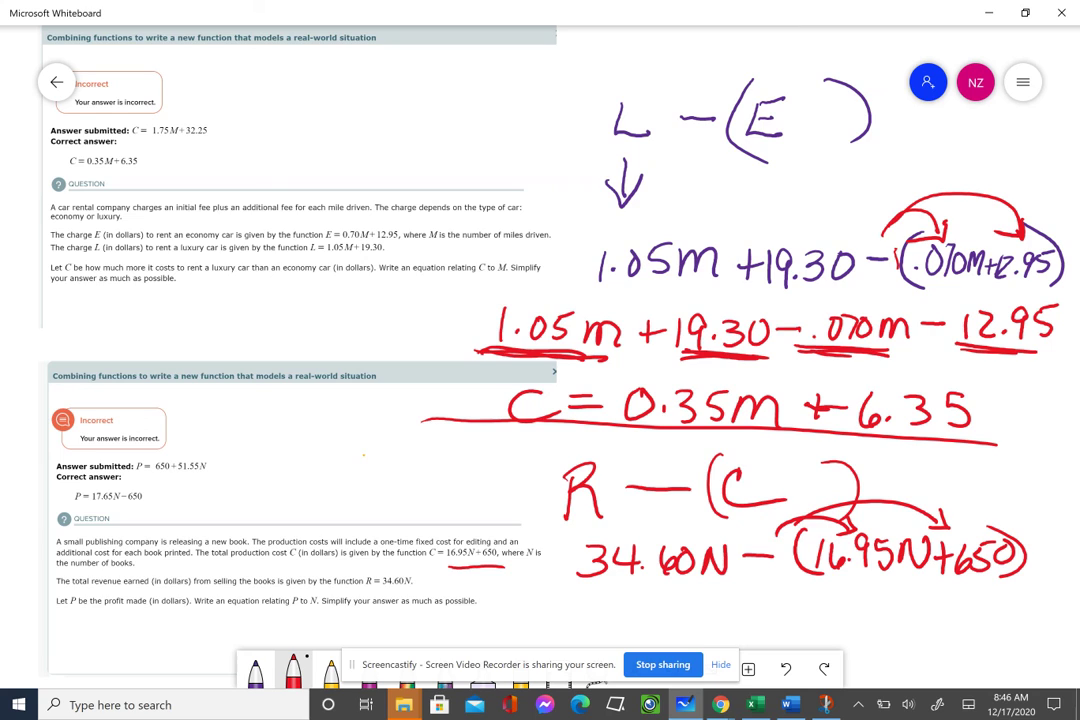
mouse_move(562, 596)
mouse_down()
mouse_move(561, 620)
mouse_move(609, 611)
mouse_up()
drag(601, 594, 599, 622)
click(621, 614)
mouse_move(656, 593)
mouse_down()
mouse_move(643, 607)
mouse_move(708, 594)
mouse_move(775, 620)
mouse_up()
mouse_move(793, 597)
mouse_down()
mouse_move(786, 612)
mouse_move(814, 621)
mouse_move(880, 618)
mouse_move(893, 596)
mouse_move(982, 616)
mouse_move(1014, 592)
mouse_up()
click(799, 618)
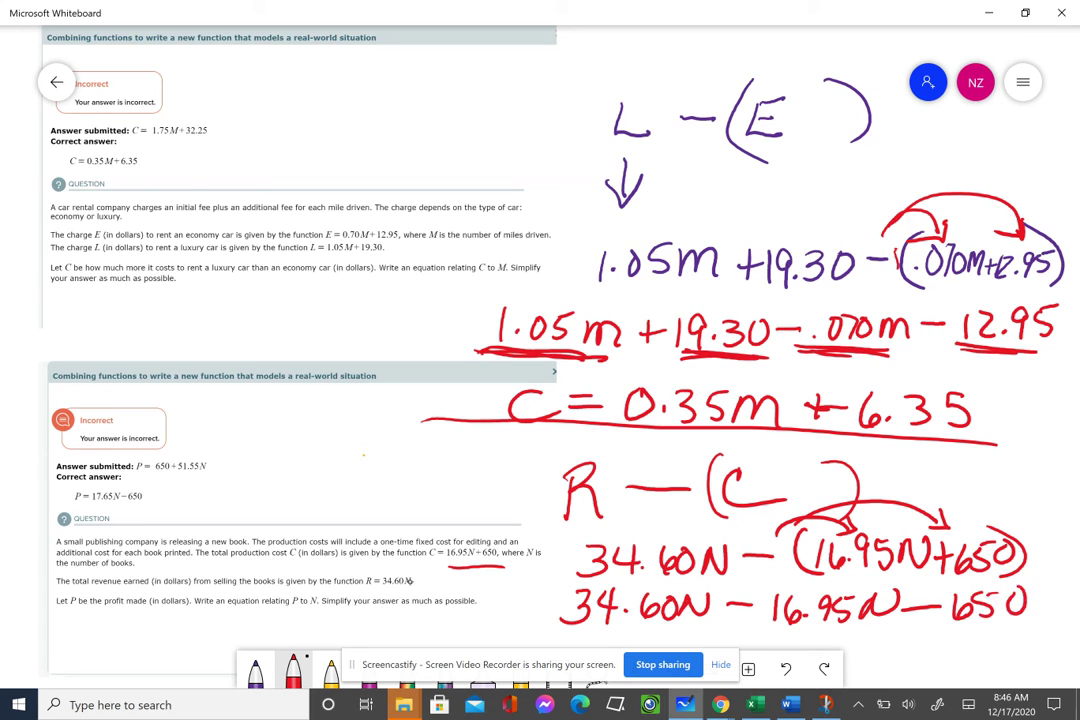
mouse_move(452, 582)
mouse_down()
mouse_move(450, 630)
mouse_move(454, 606)
mouse_move(484, 585)
mouse_up()
drag(466, 600, 486, 598)
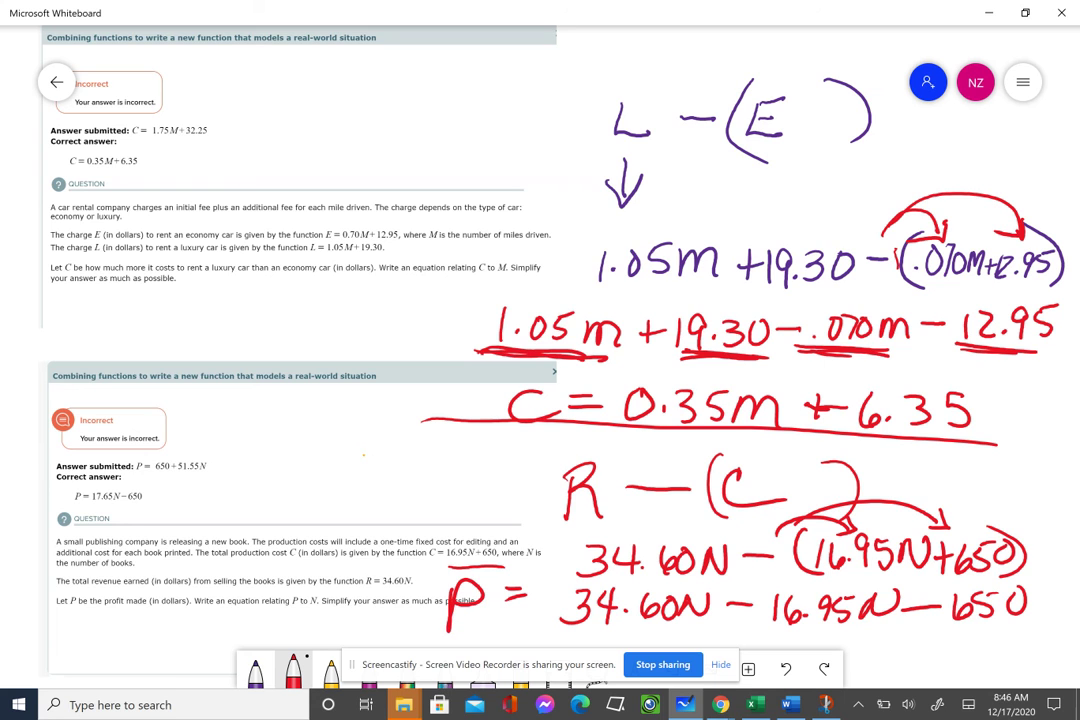
- Circle P = 17.65N − 650 in the problem screenshot and handwrite P = 17.65N − 650 below
scroll(540, 355, down, 2)
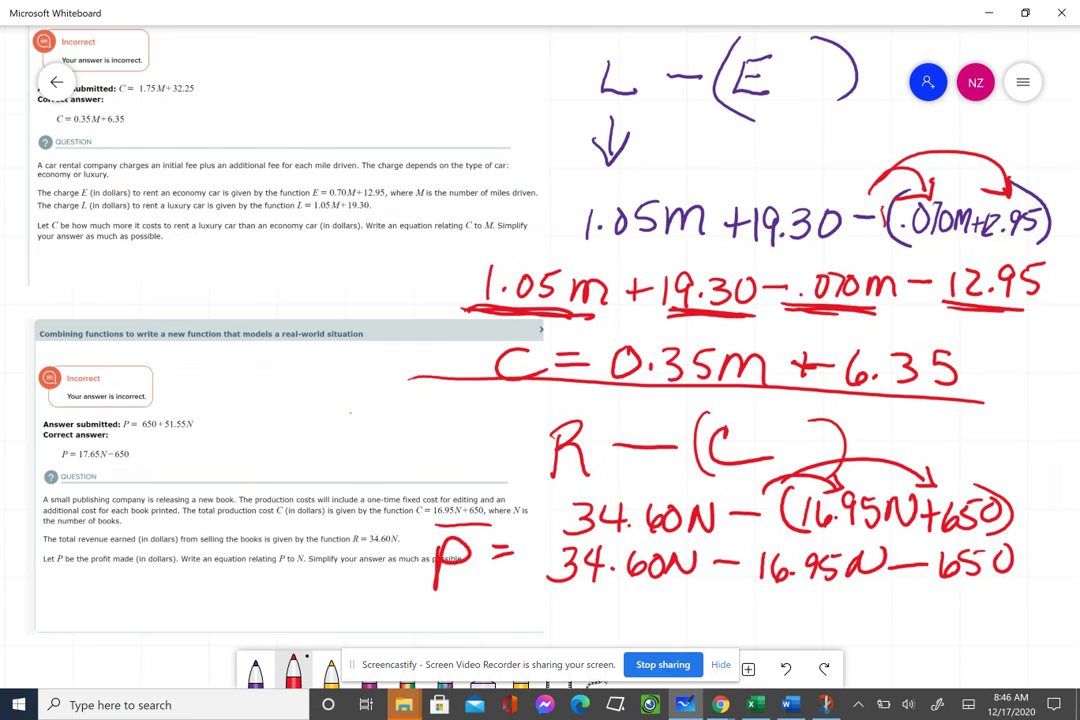
mouse_move(80, 416)
mouse_down()
mouse_move(110, 380)
mouse_move(35, 402)
mouse_move(140, 403)
mouse_up()
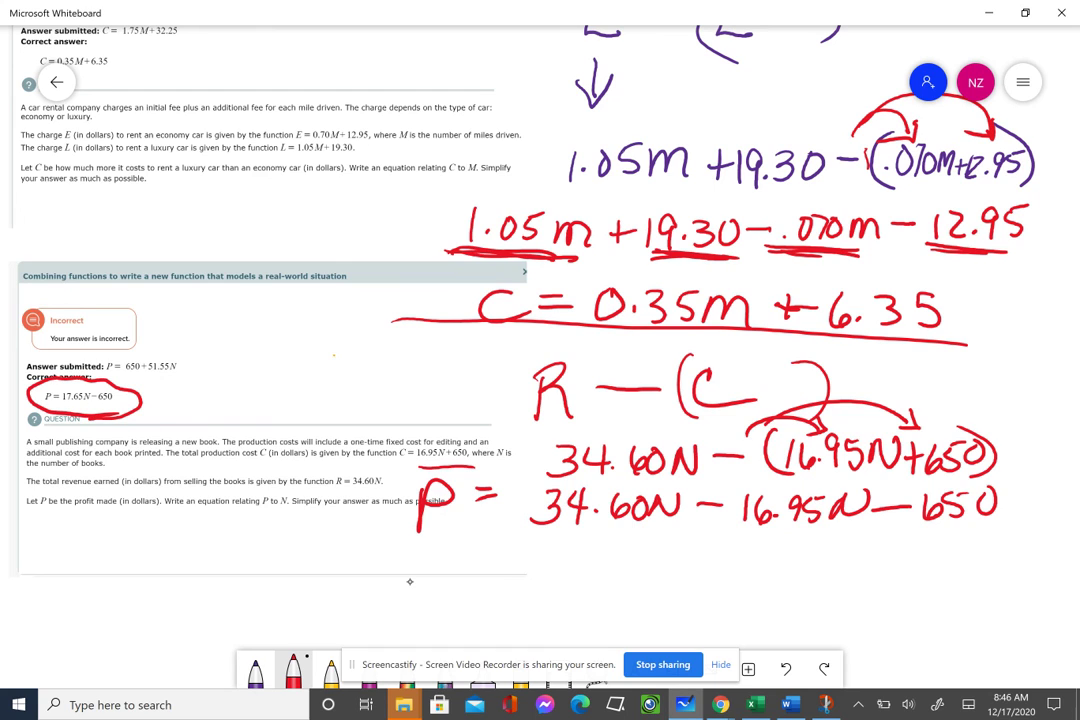
drag(579, 558, 581, 593)
mouse_move(580, 560)
mouse_down()
mouse_move(585, 580)
mouse_move(658, 562)
mouse_up()
mouse_move(630, 579)
mouse_down()
mouse_move(790, 590)
mouse_move(858, 563)
mouse_move(968, 592)
mouse_up()
drag(1016, 558, 1012, 559)
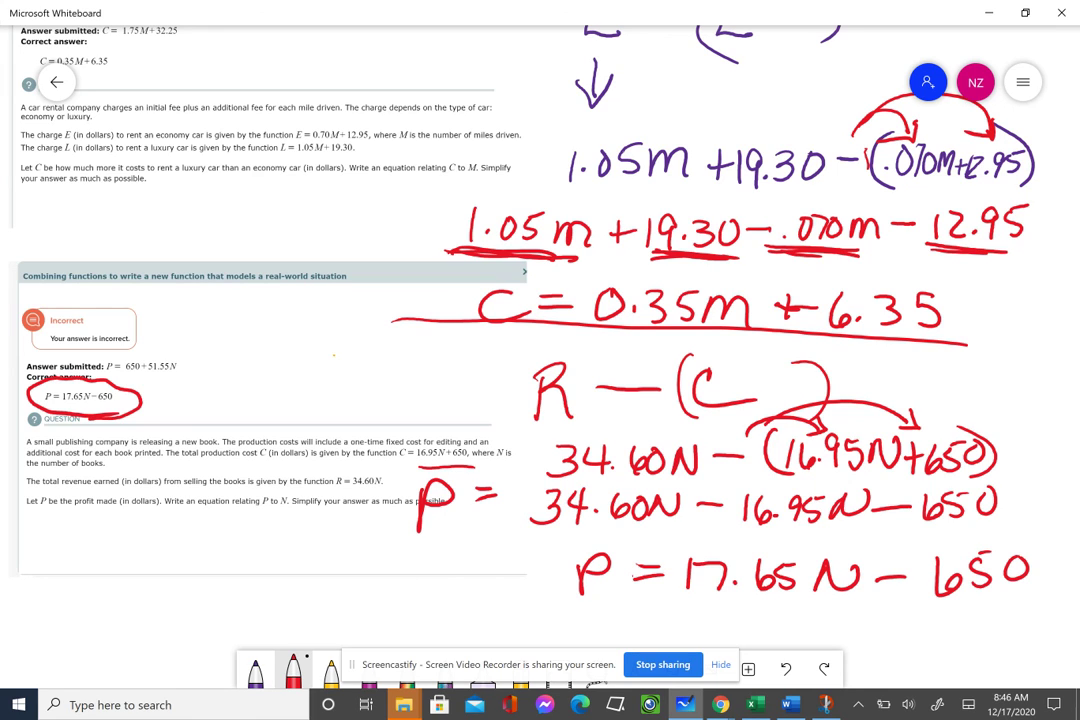